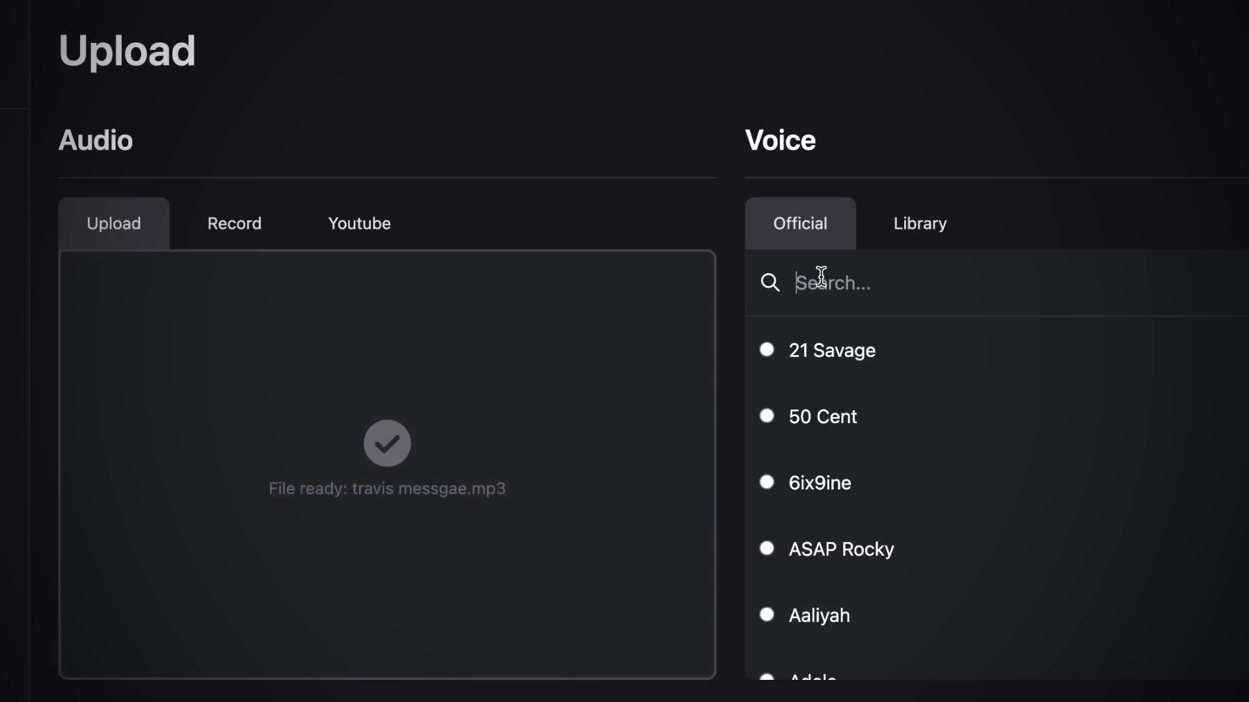
- Search the official voice list for "av"
text(av)
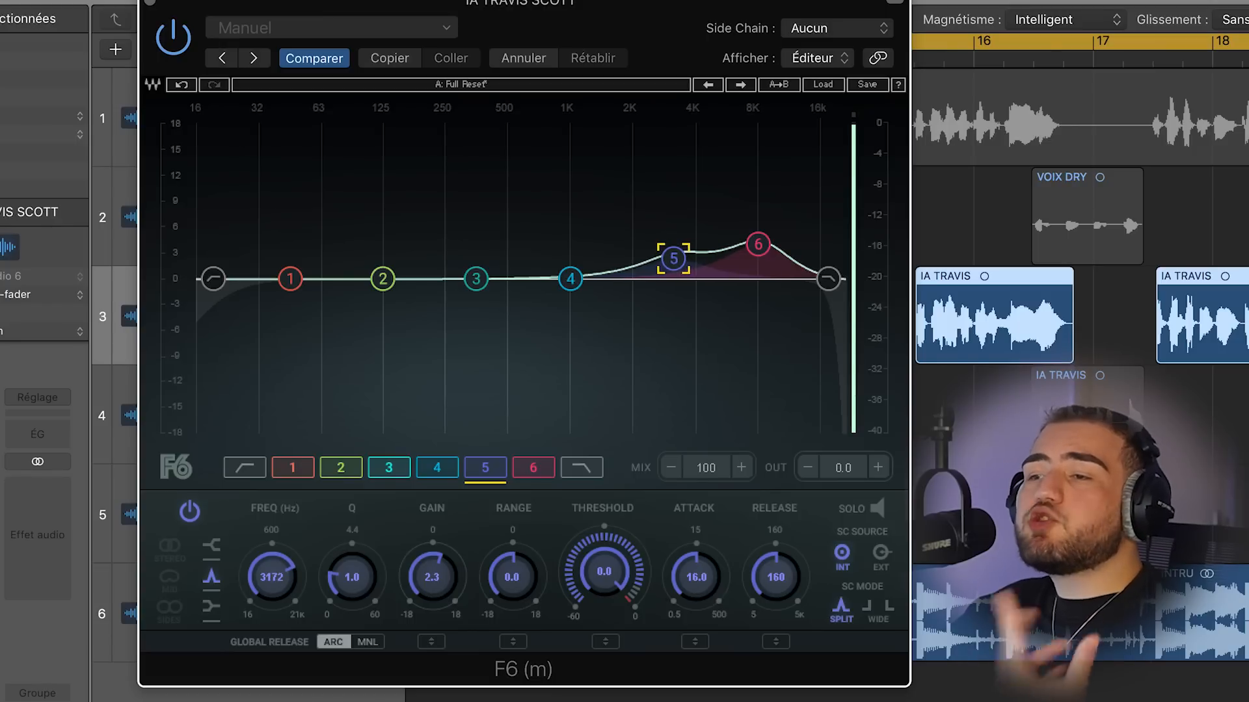
- On the lead vocal's F6 equalizer, move band 4 to about 6 kHz with 0.5 dB gain and band 3 to about 675 Hz
drag(581, 286, 590, 286)
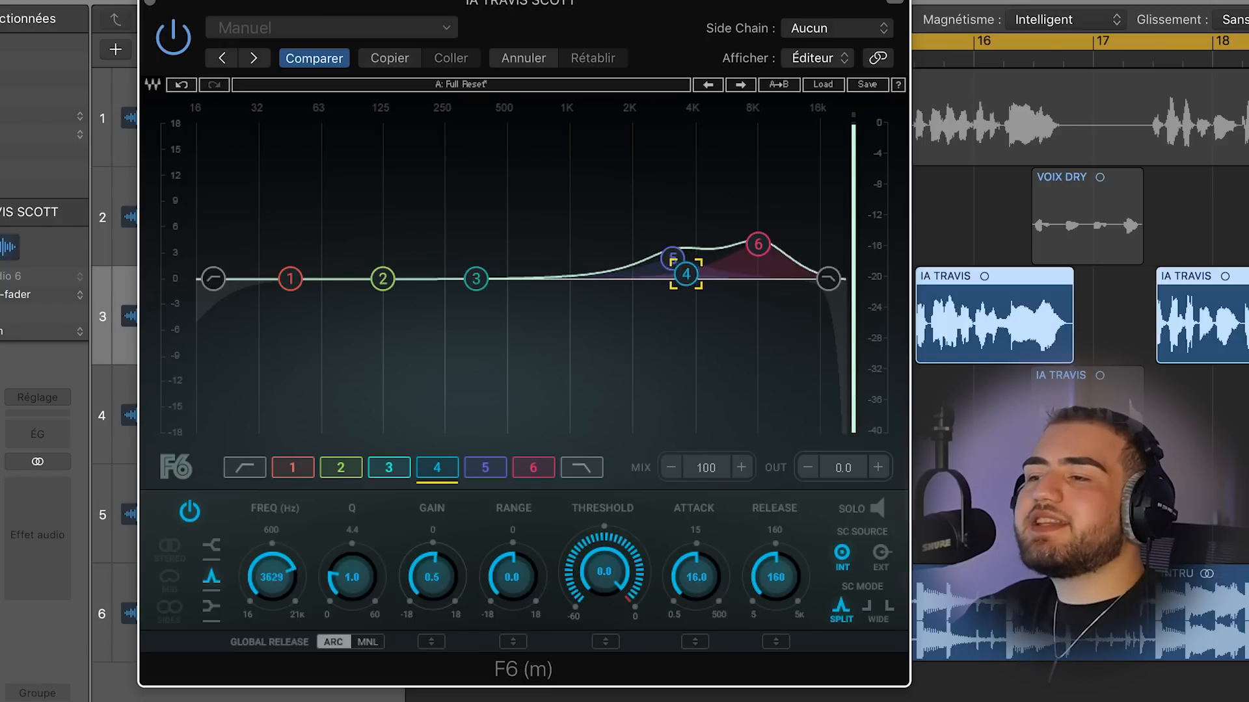
drag(728, 274, 731, 273)
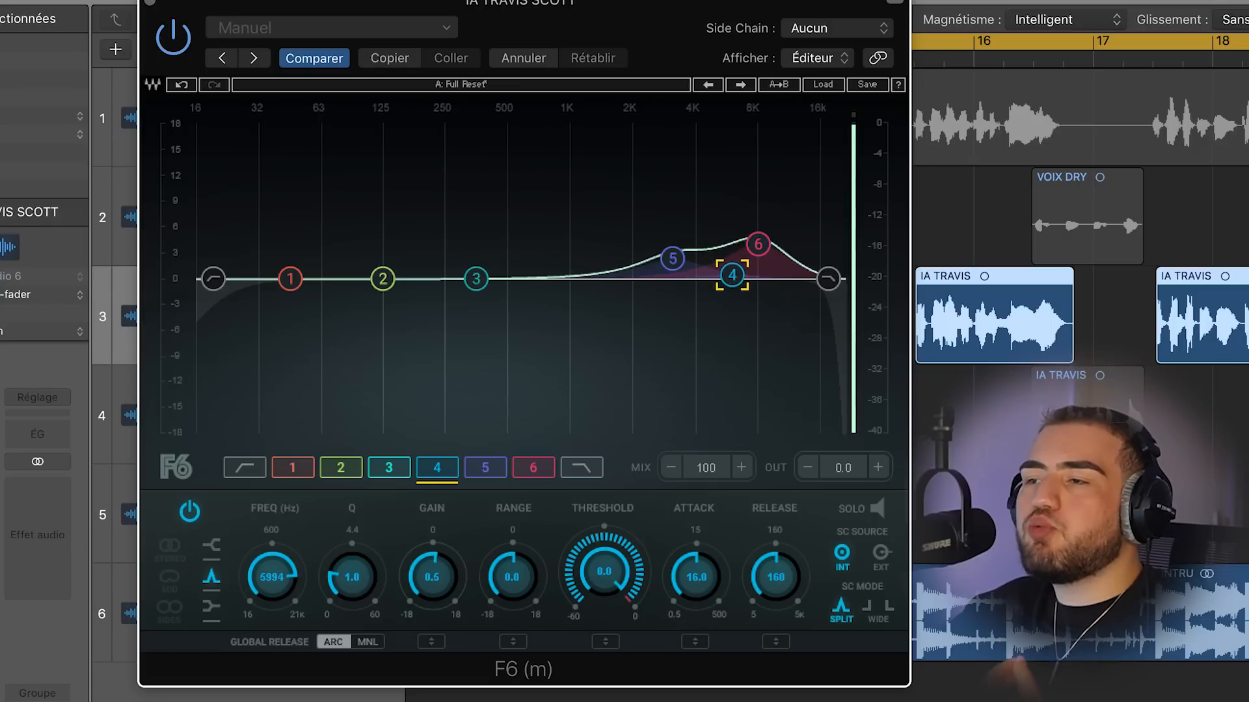
drag(475, 279, 494, 279)
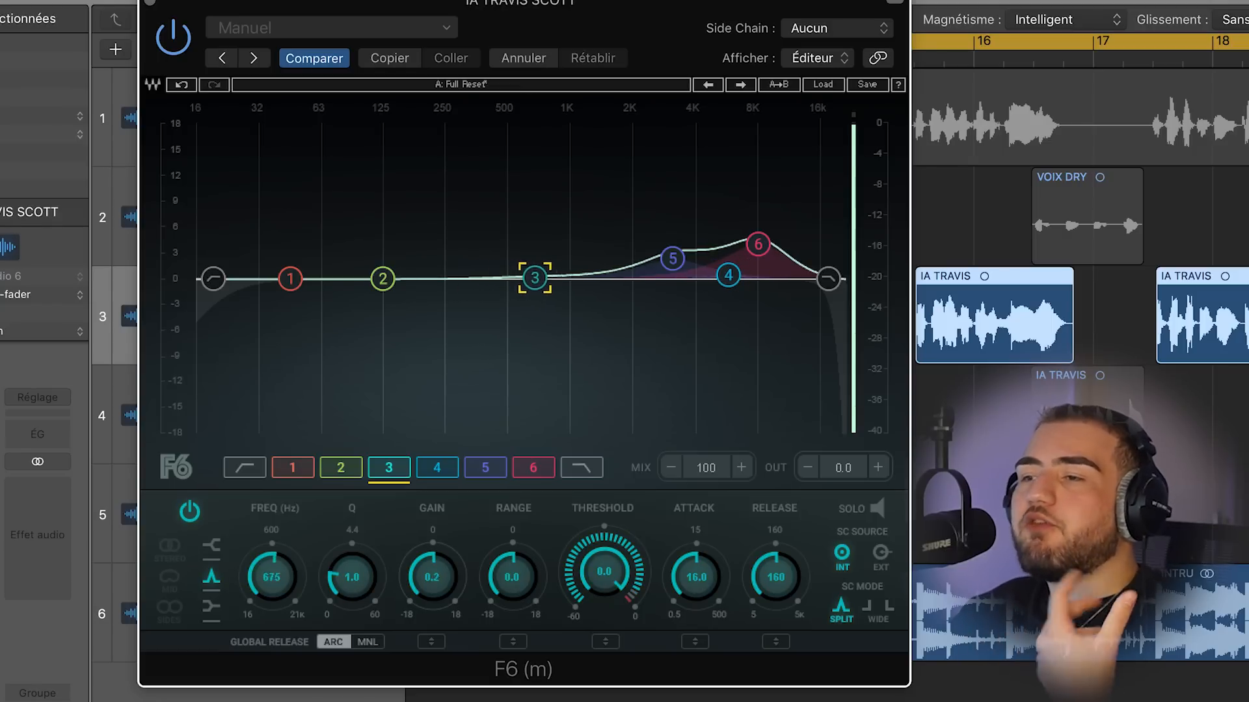
drag(545, 271, 539, 268)
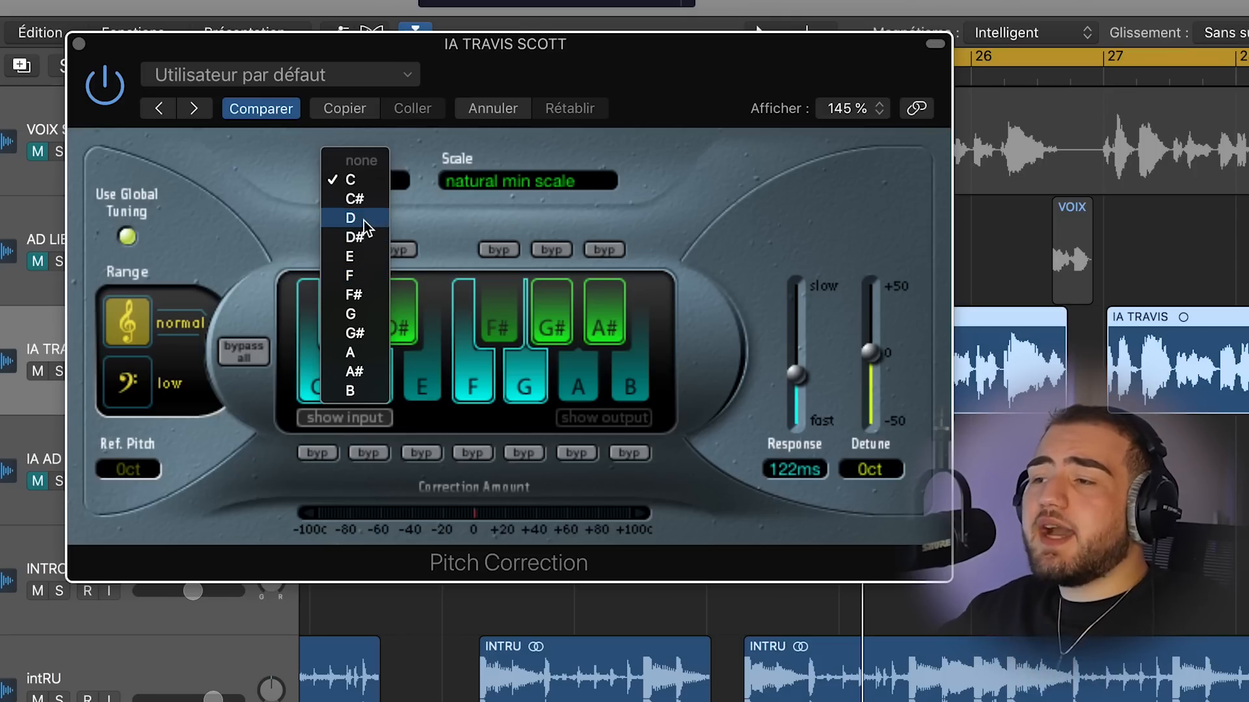
- Set the Pitch Correction root note to D and move its response toward fast
click(364, 220)
drag(797, 313, 792, 482)
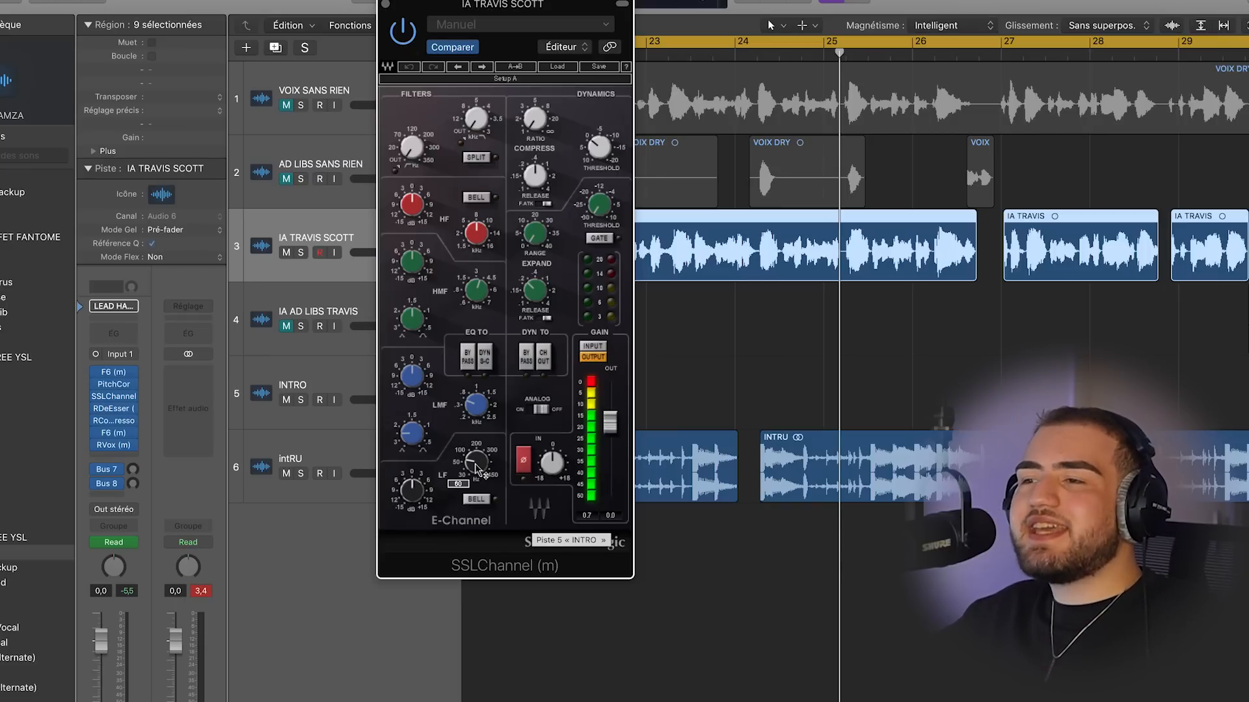
- Set the SSL channel's low-frequency band to about 220 Hz and cut its gain
drag(476, 461, 476, 440)
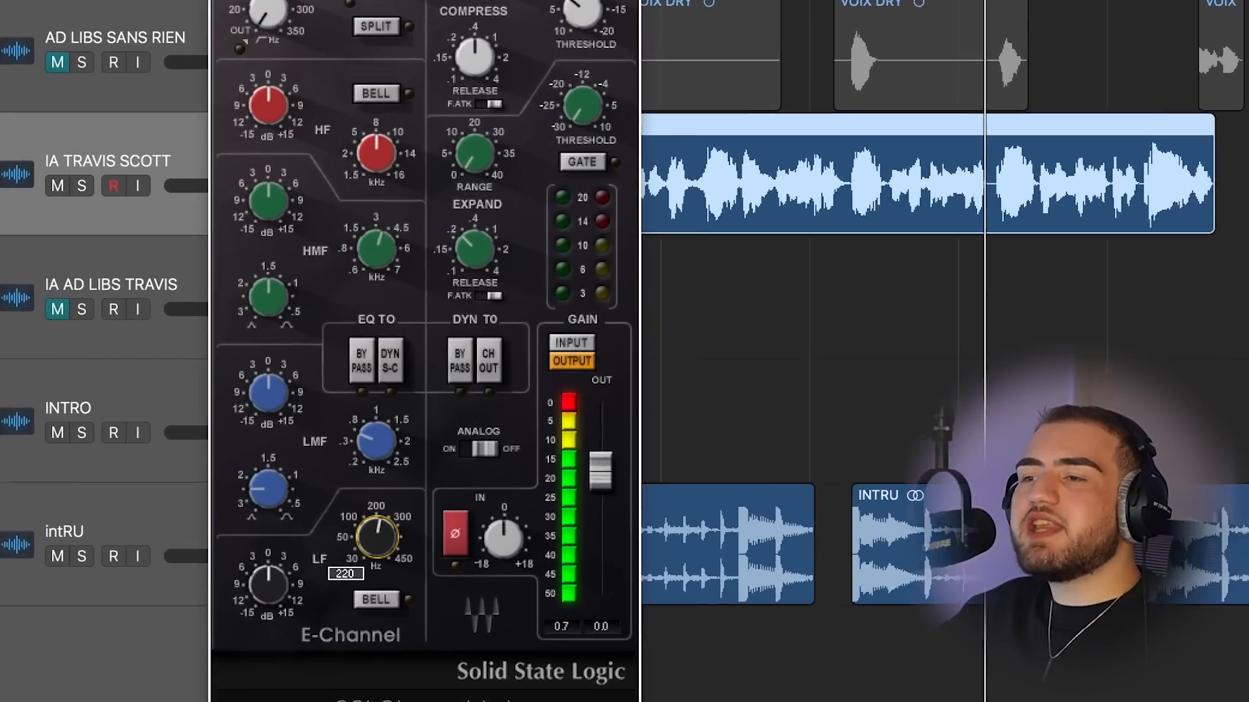
drag(377, 537, 376, 530)
drag(244, 607, 245, 607)
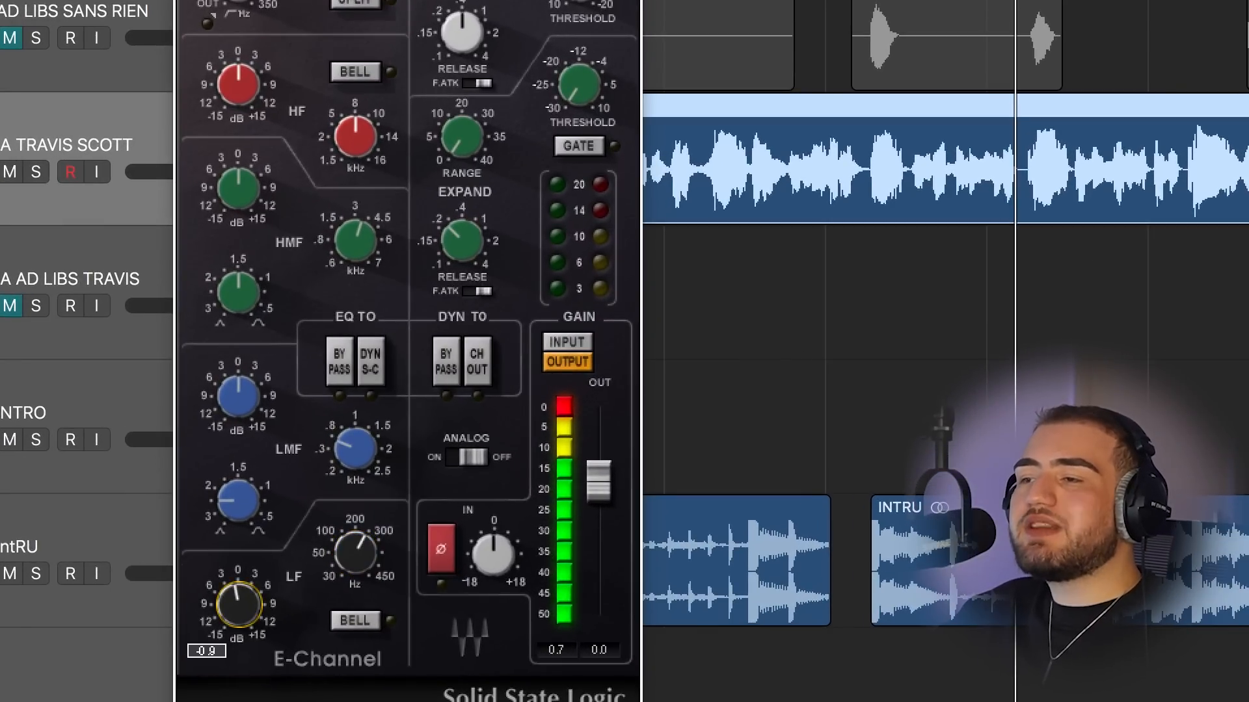
- Cut the SSL channel's low-mid gain and set the high-mid frequency to 3.50 kHz
drag(239, 395, 238, 405)
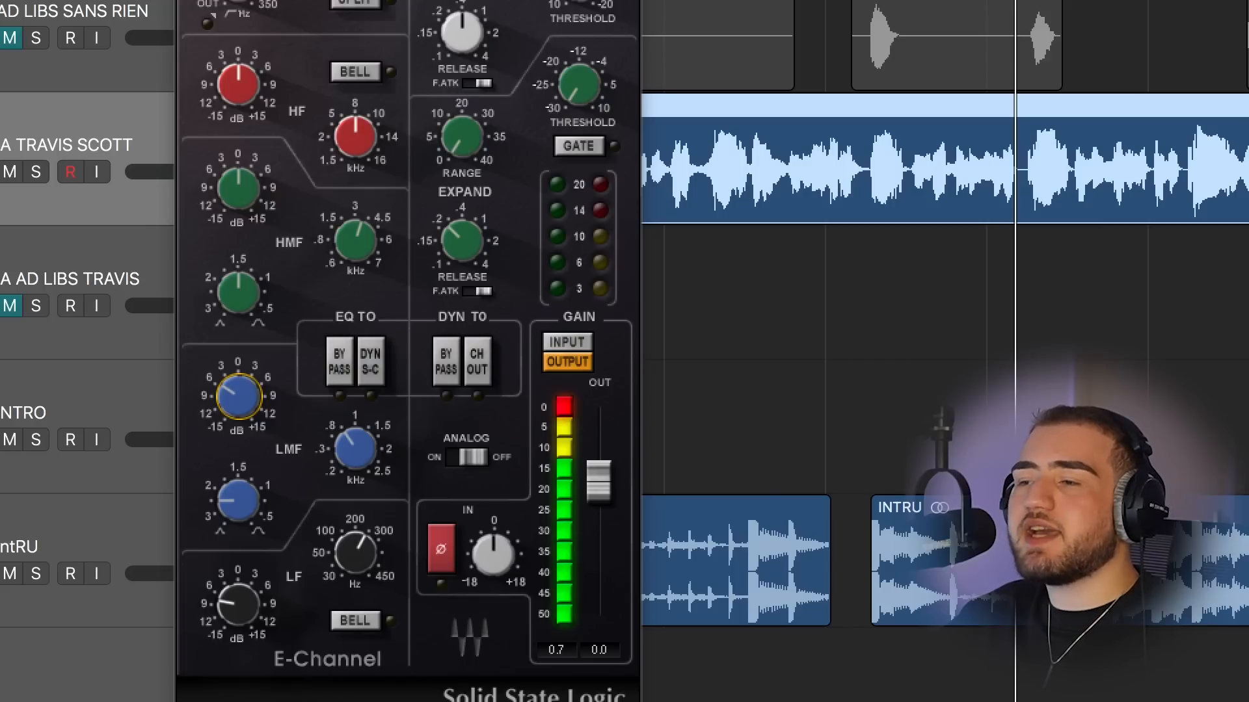
click(365, 244)
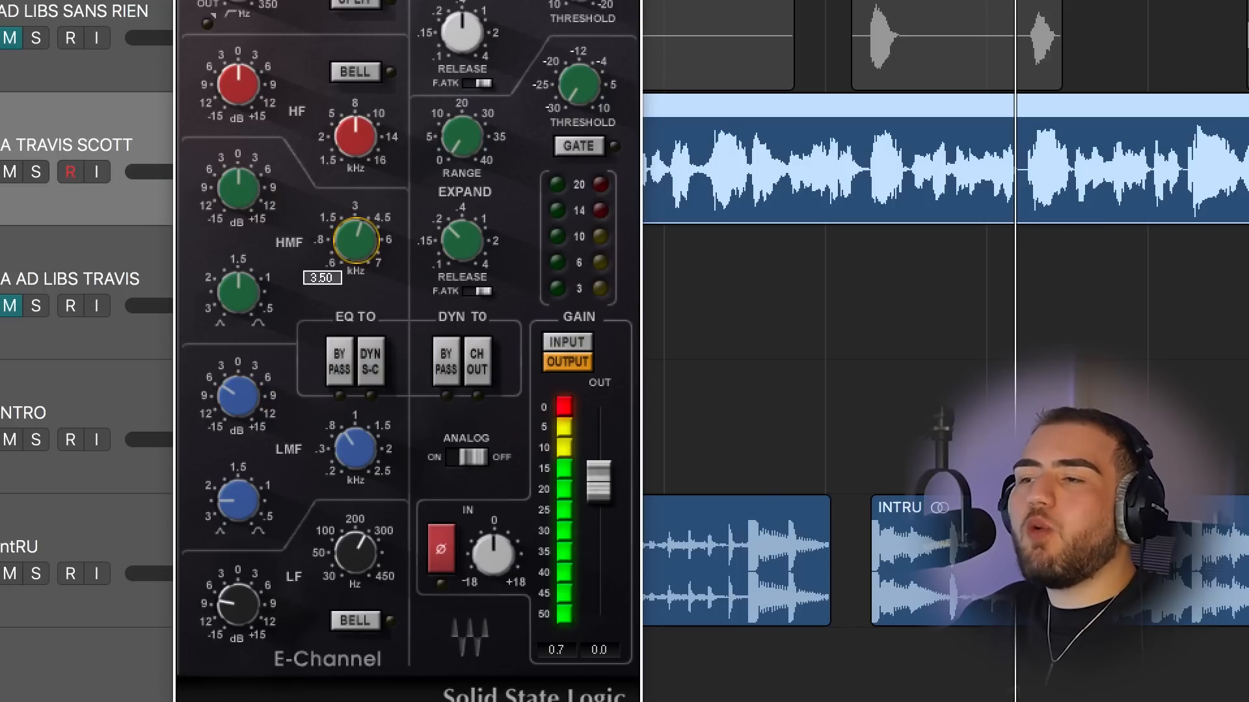
click(238, 188)
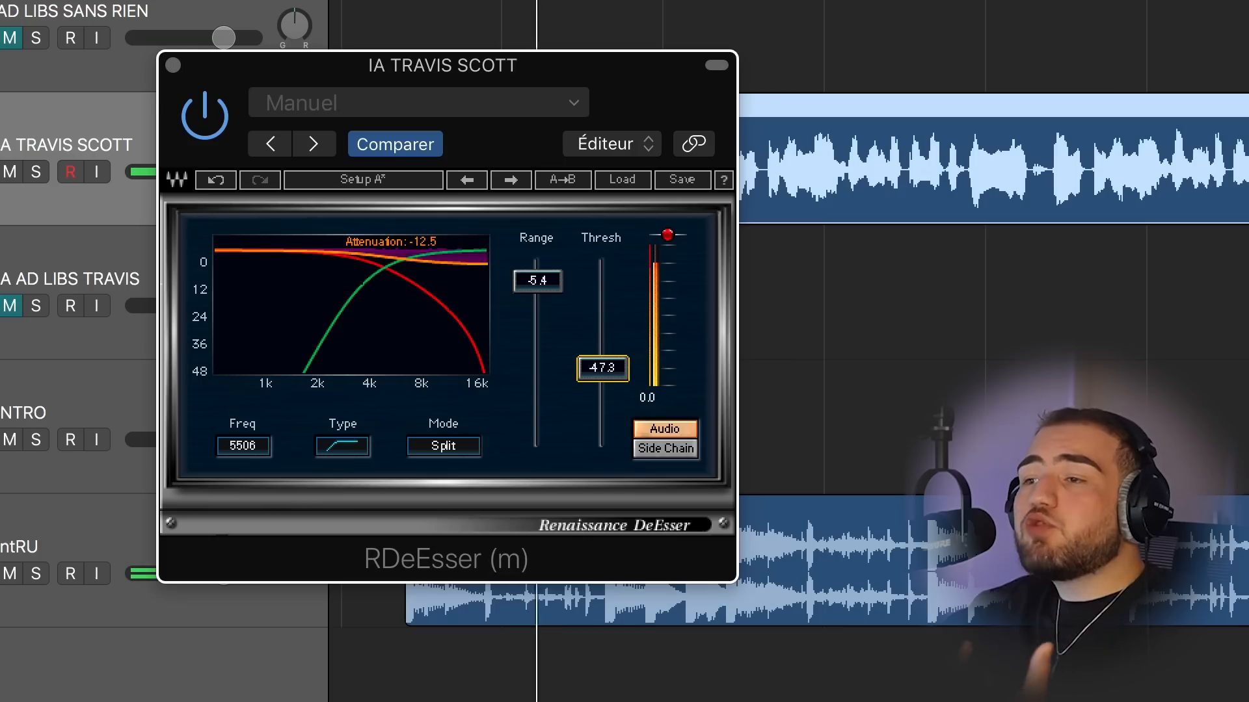
- Lower the Renaissance DeEsser's threshold to about -38.1 dB
drag(602, 368, 602, 340)
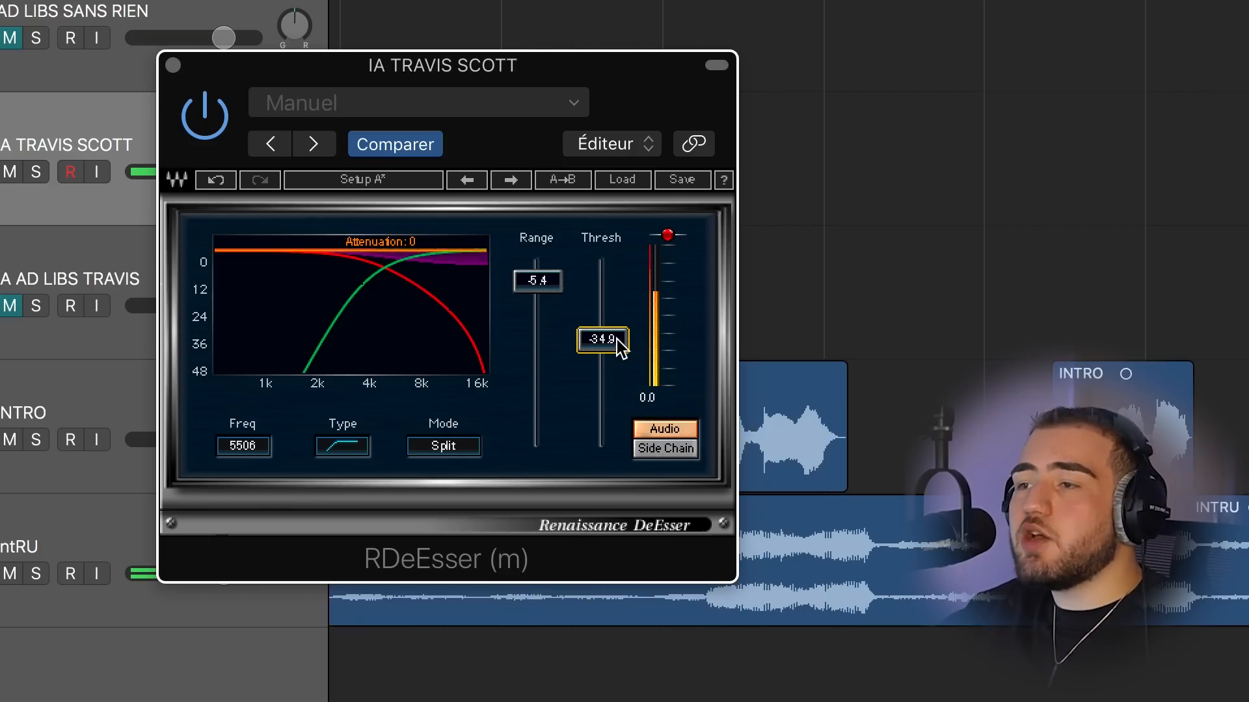
drag(616, 340, 602, 346)
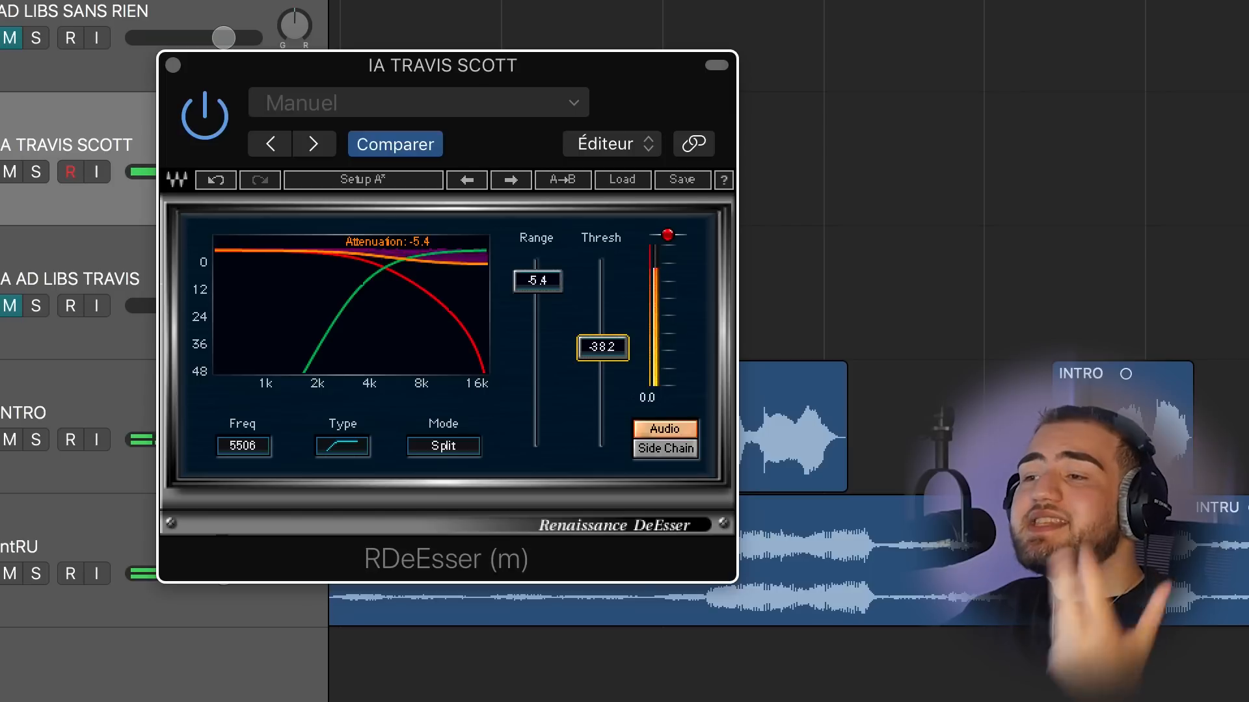
drag(602, 346, 602, 346)
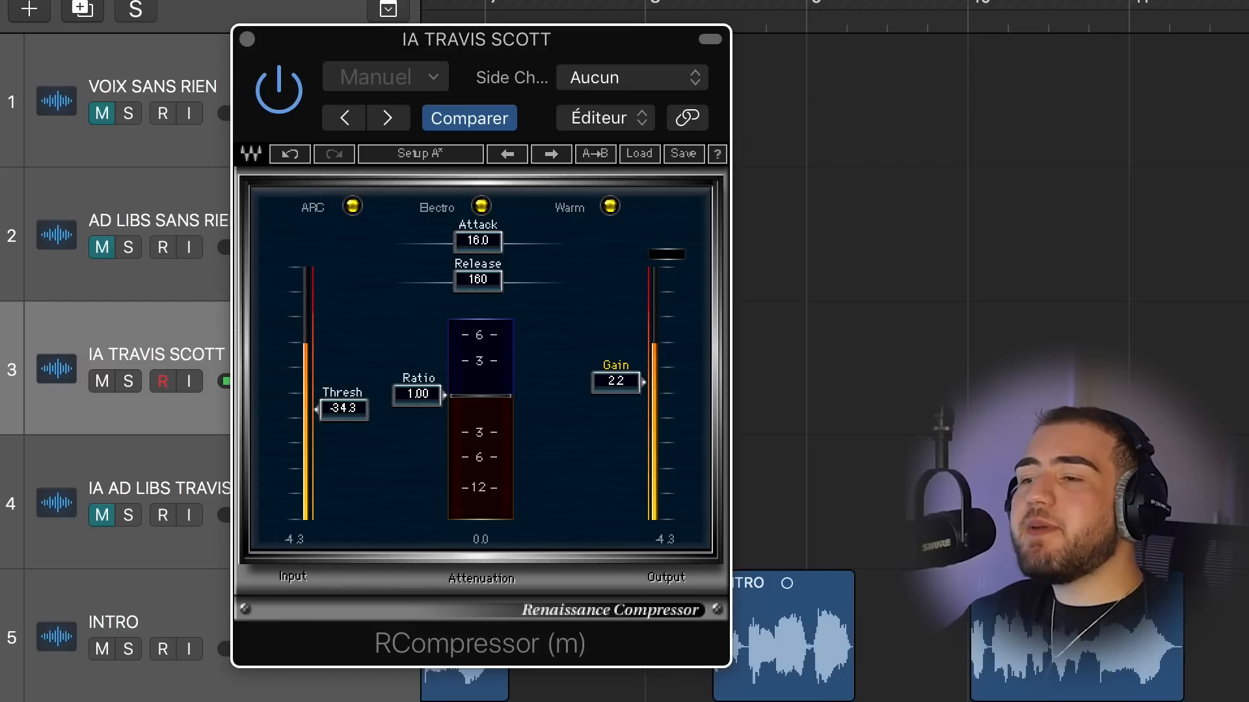
- Set the Renaissance Compressor's gain to 10.0 dB and play back the vocal to check the compression
drag(616, 379, 616, 348)
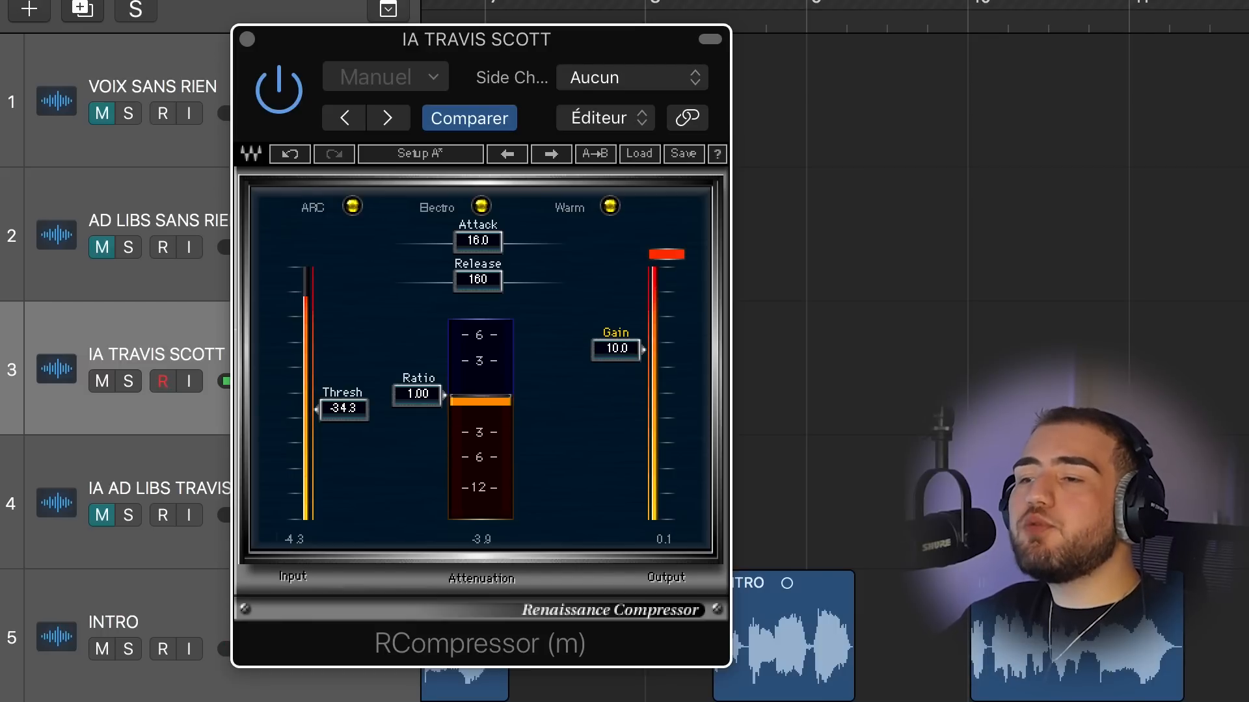
key(space)
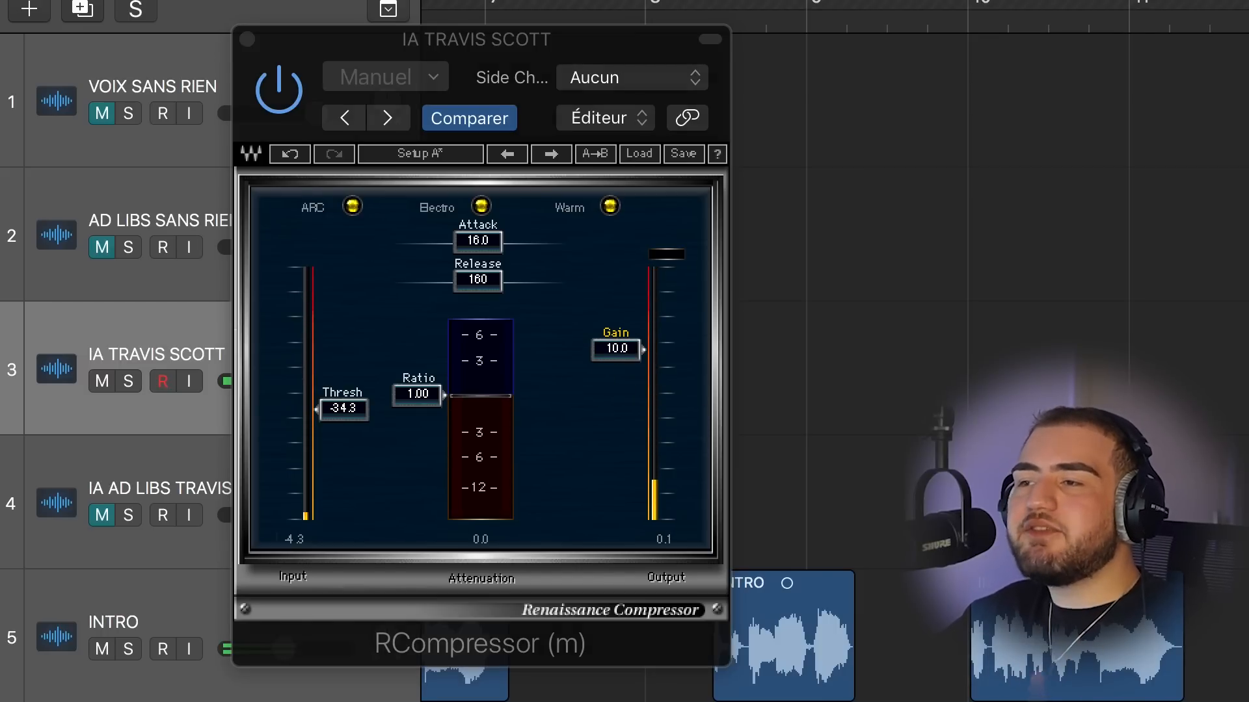
key(space)
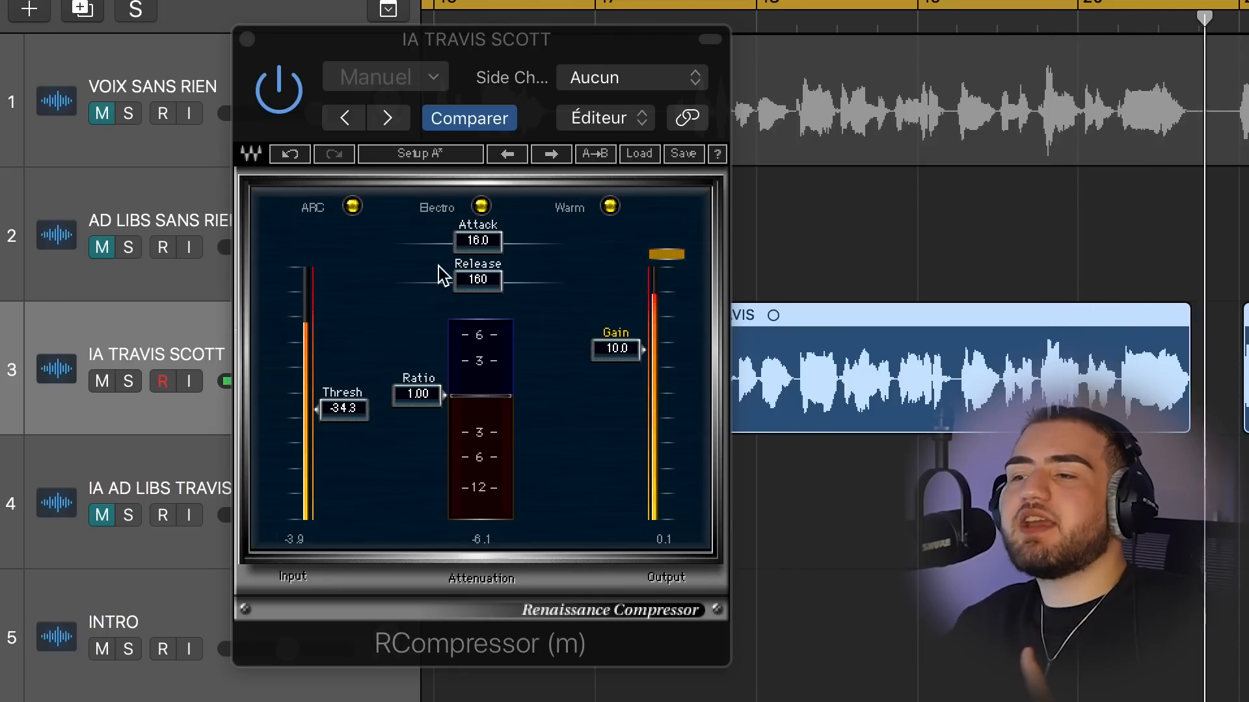
- In the second F6 equalizer, place band 4 at about 979 Hz with 3.3 dB gain, -0.1 range and a Q of 4.1
click(484, 279)
drag(480, 279, 416, 280)
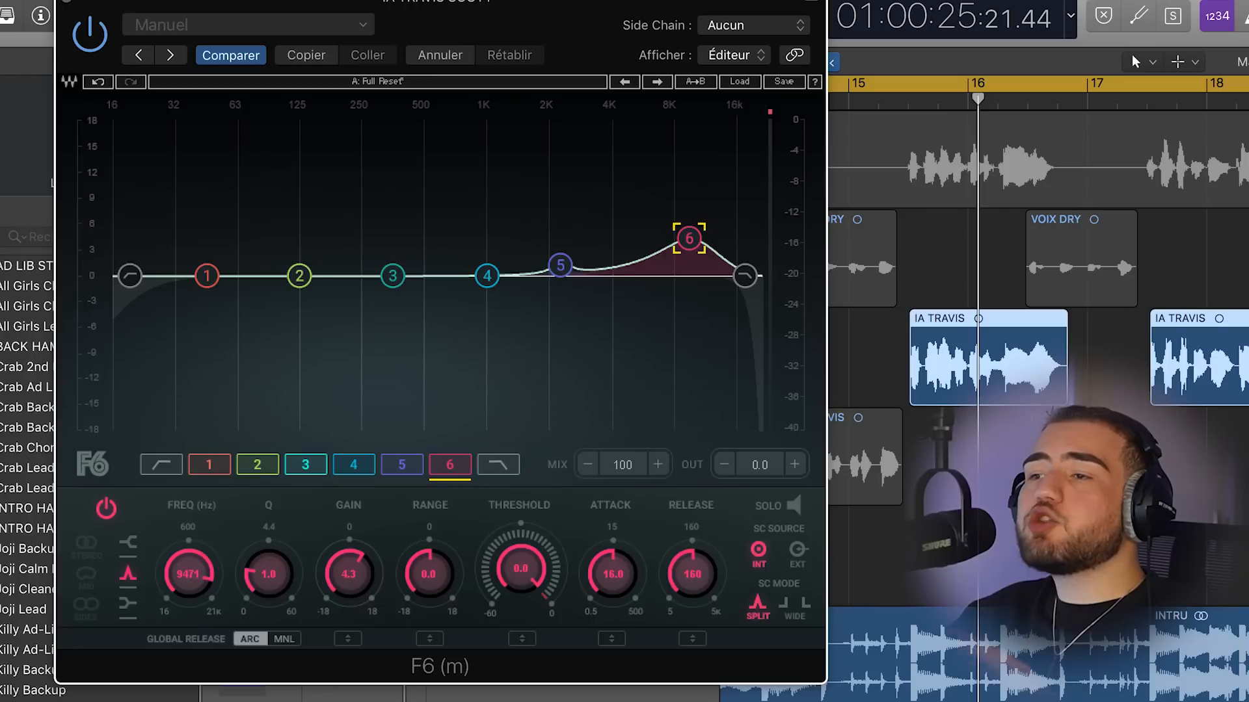
drag(486, 276, 484, 246)
drag(464, 559, 465, 561)
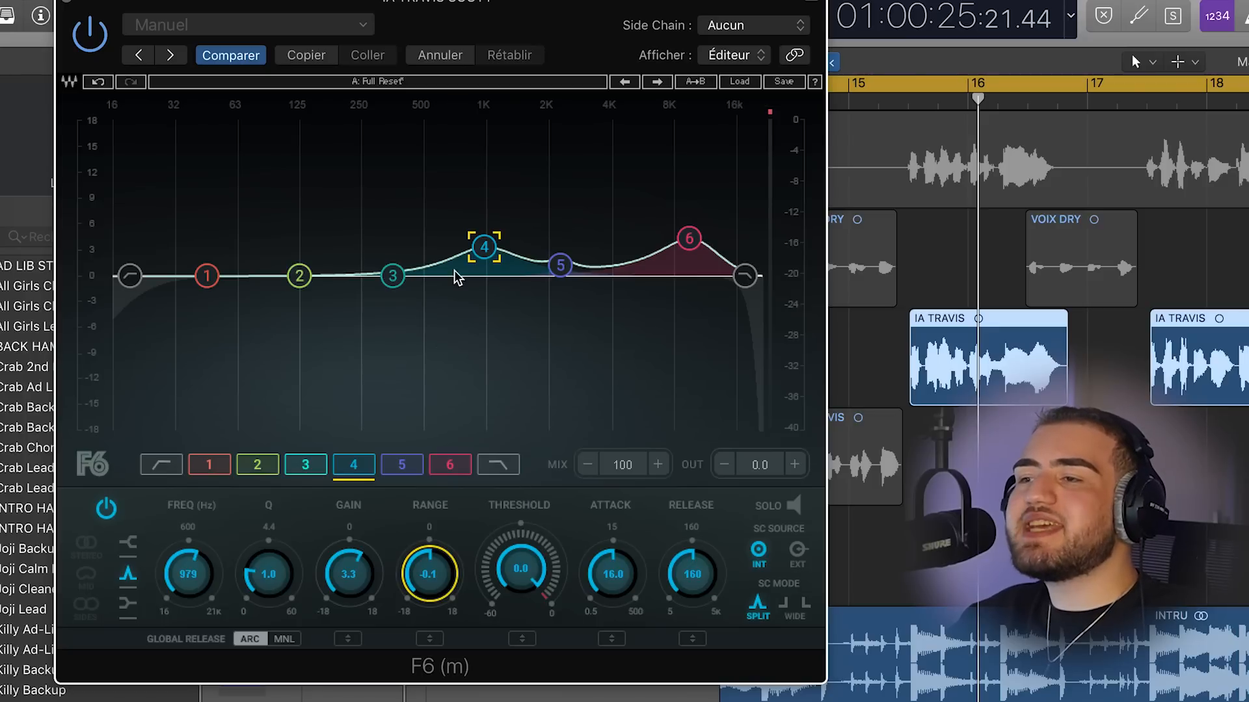
drag(262, 603, 262, 566)
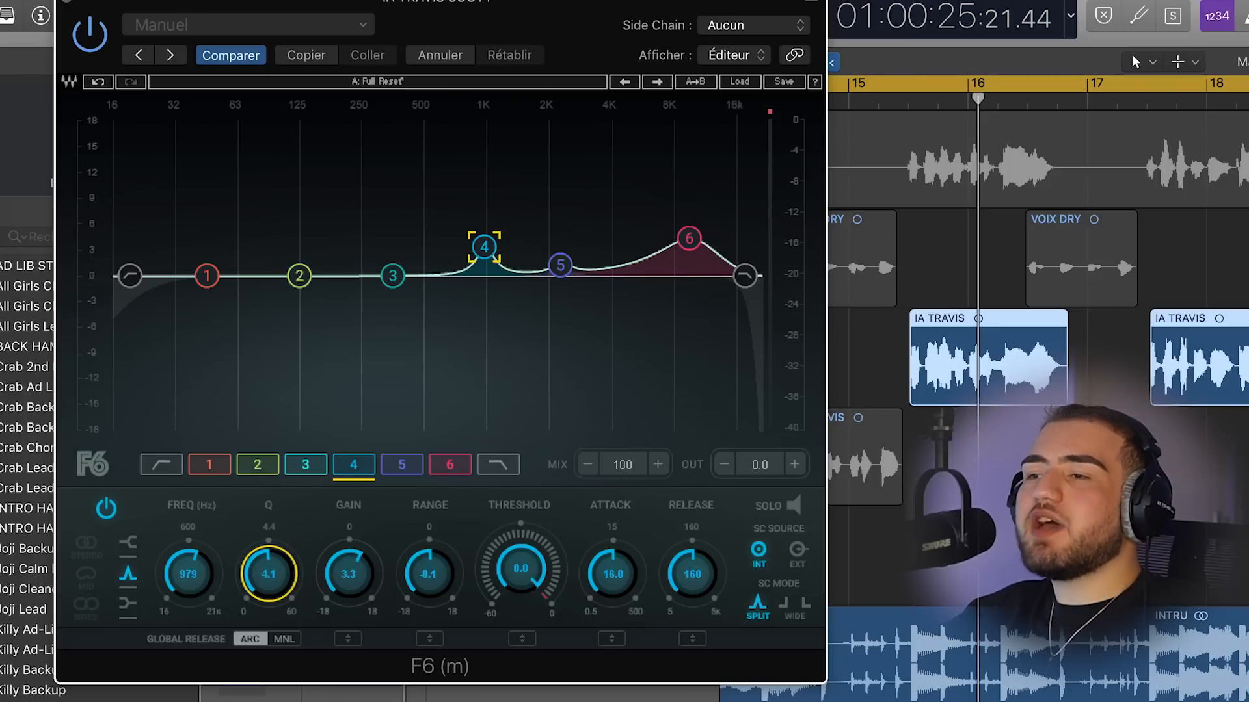
drag(505, 251, 503, 246)
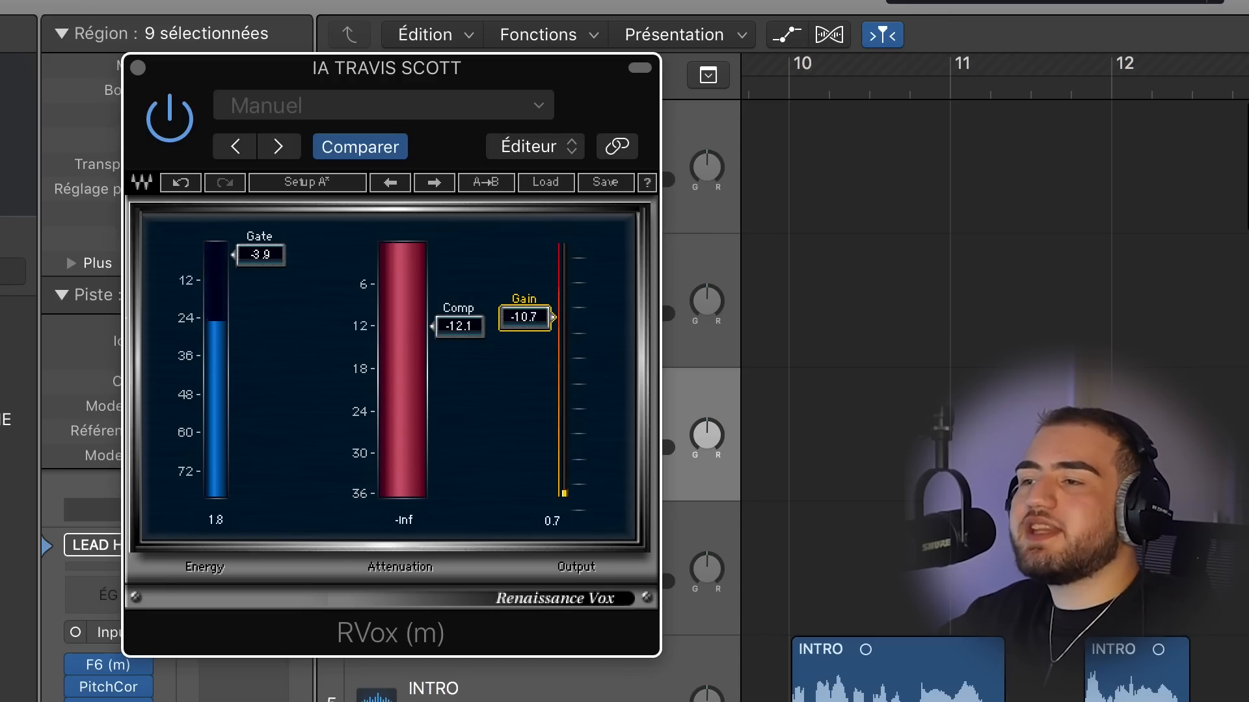
- Set the Renaissance Vox gain to -9.9 dB and lower its gate threshold
drag(524, 317, 524, 313)
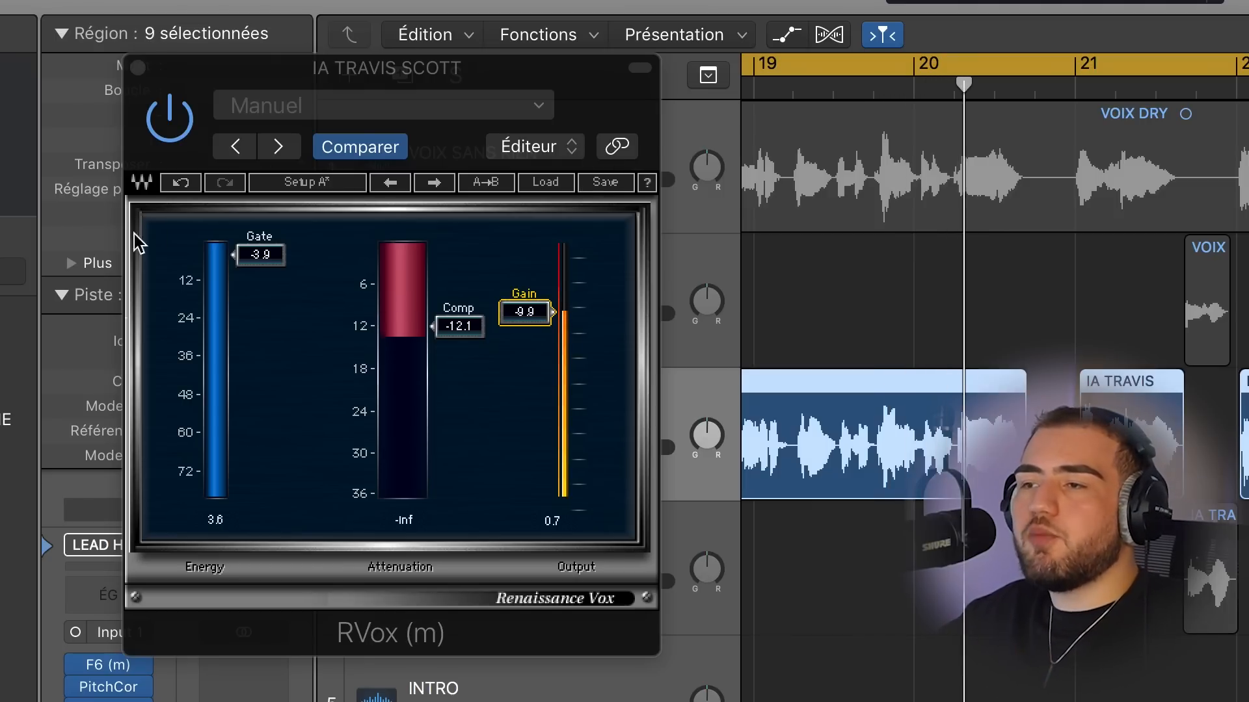
drag(261, 263, 262, 462)
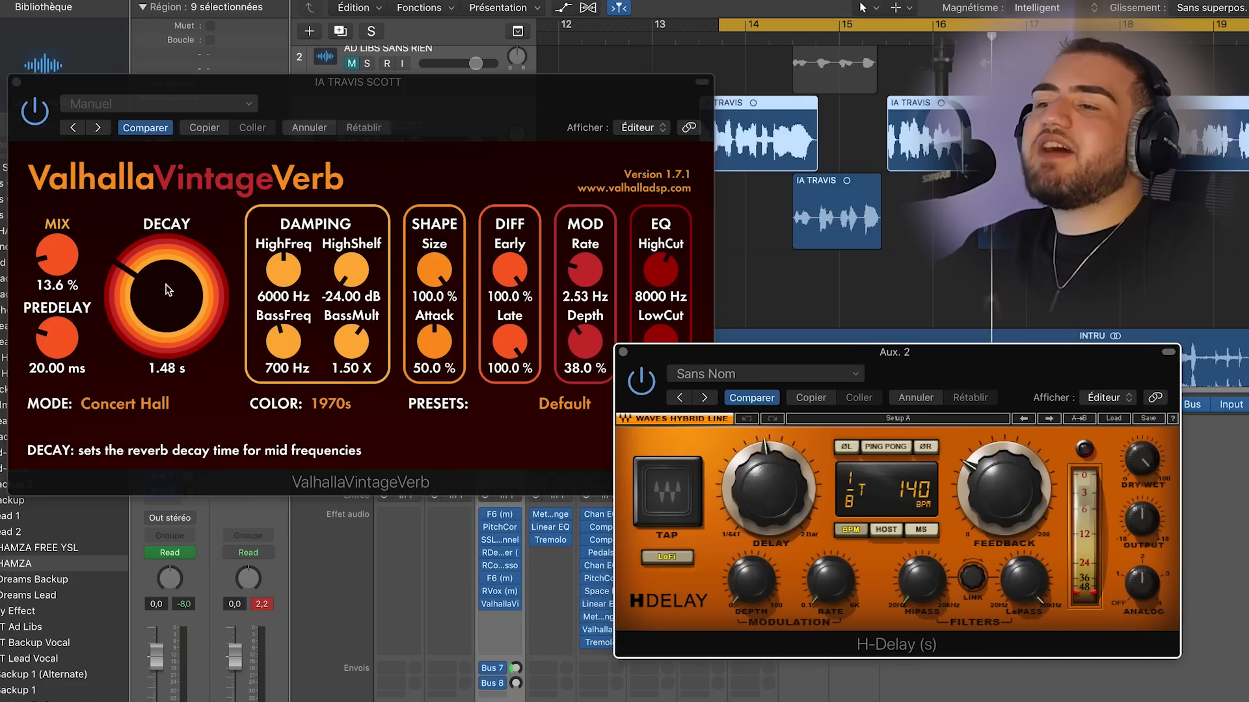
- Set the ValhallaVintageVerb decay to 1.37 s and bring the H-Delay window to the front
click(132, 273)
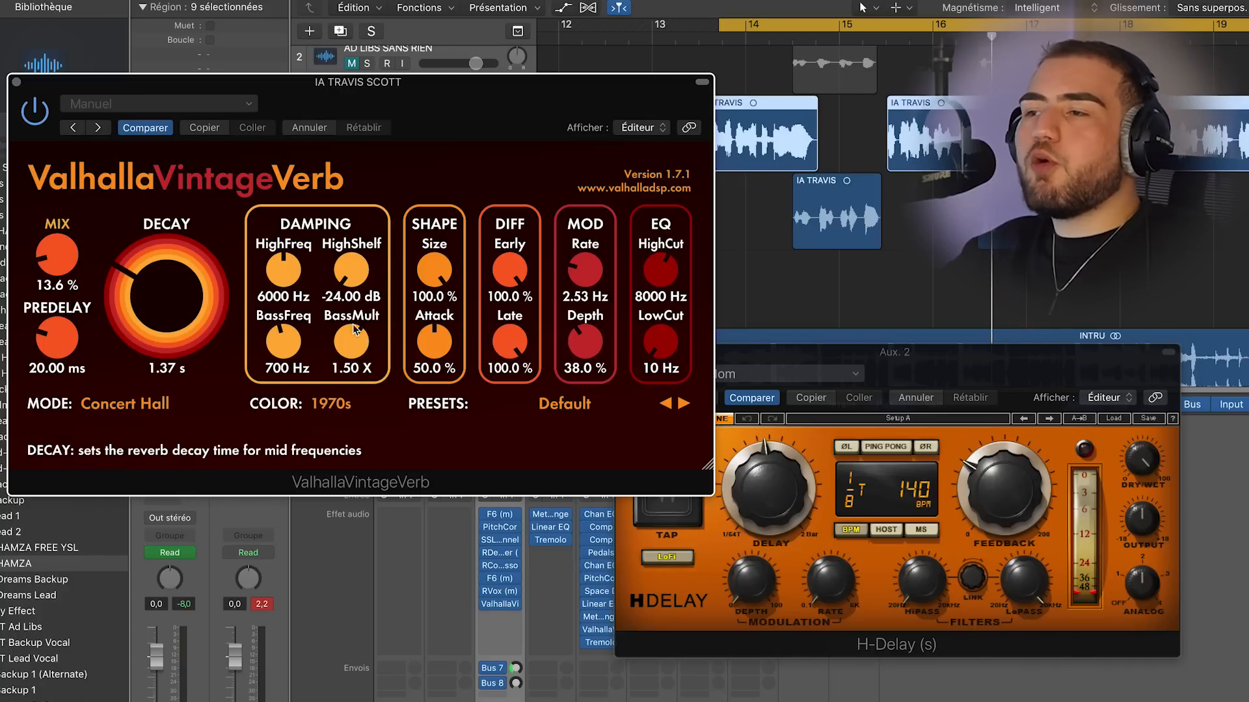
click(943, 368)
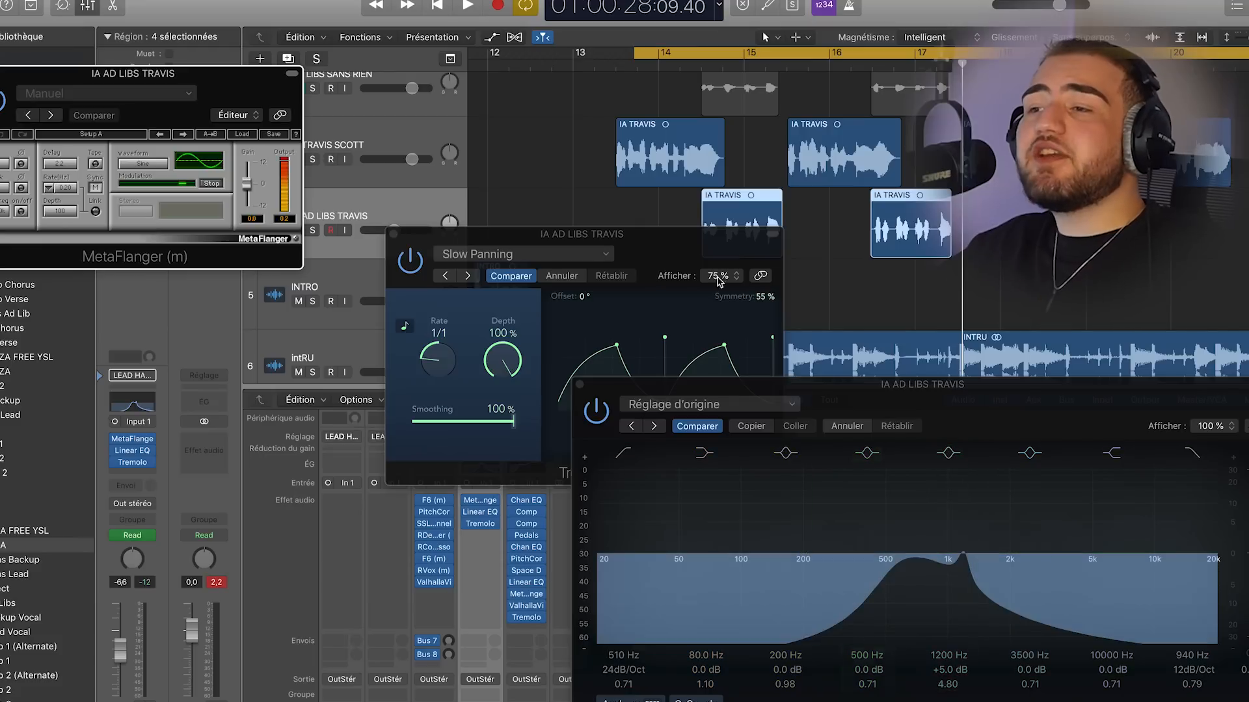
- Move the ad-lib track's Tremolo window clear of the EQ and load the Soft Tremolo preset
drag(640, 242, 761, 211)
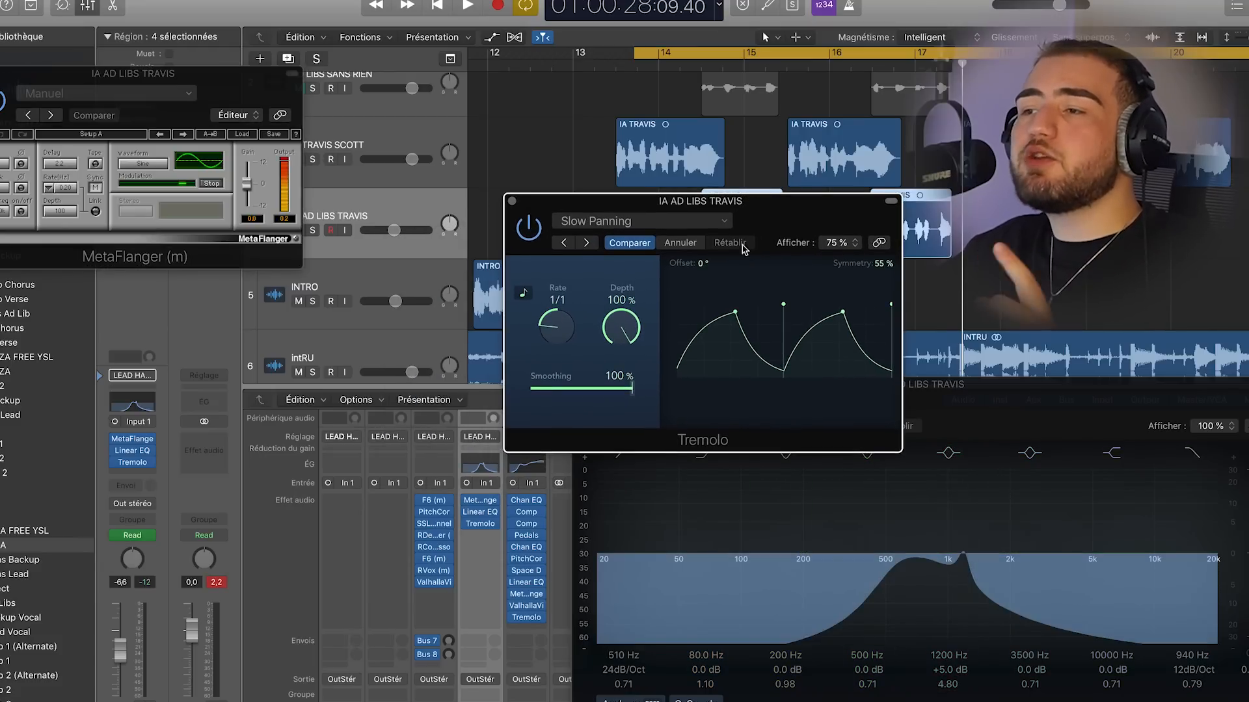
click(586, 244)
click(585, 244)
click(563, 243)
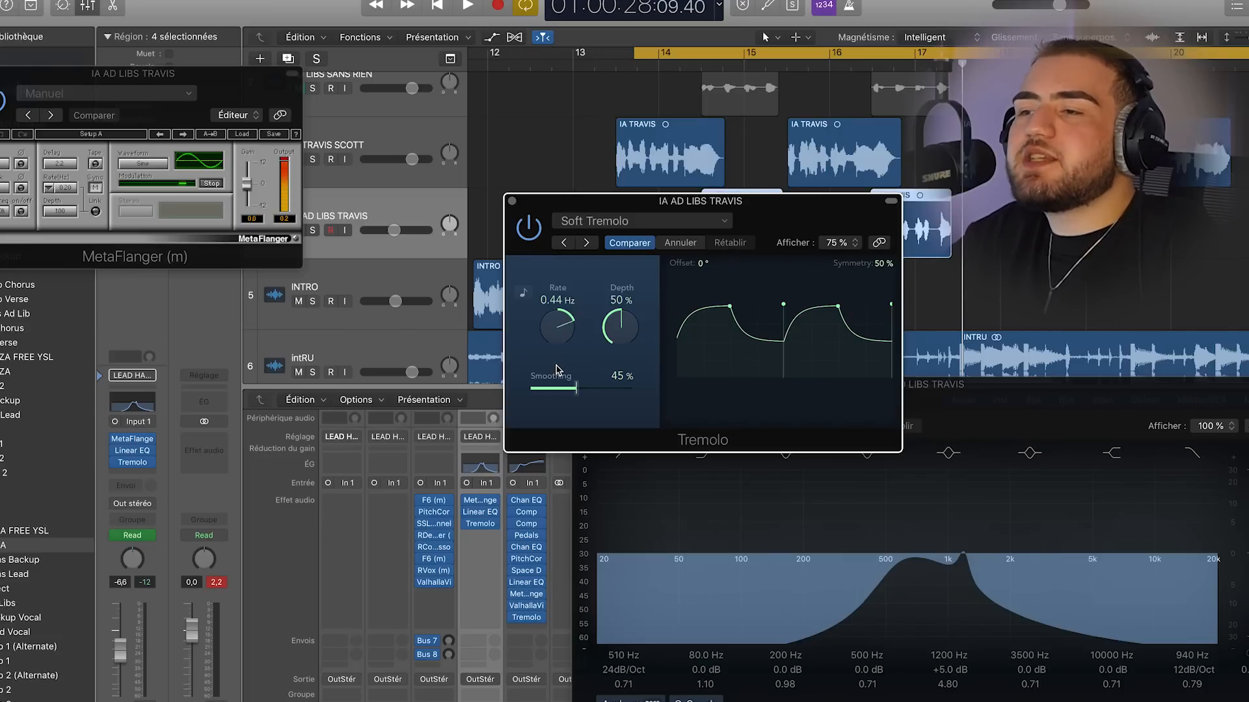
- Set the Tremolo's smoothing to 52% and depth to 45%, and preview the result in playback
drag(574, 389, 578, 391)
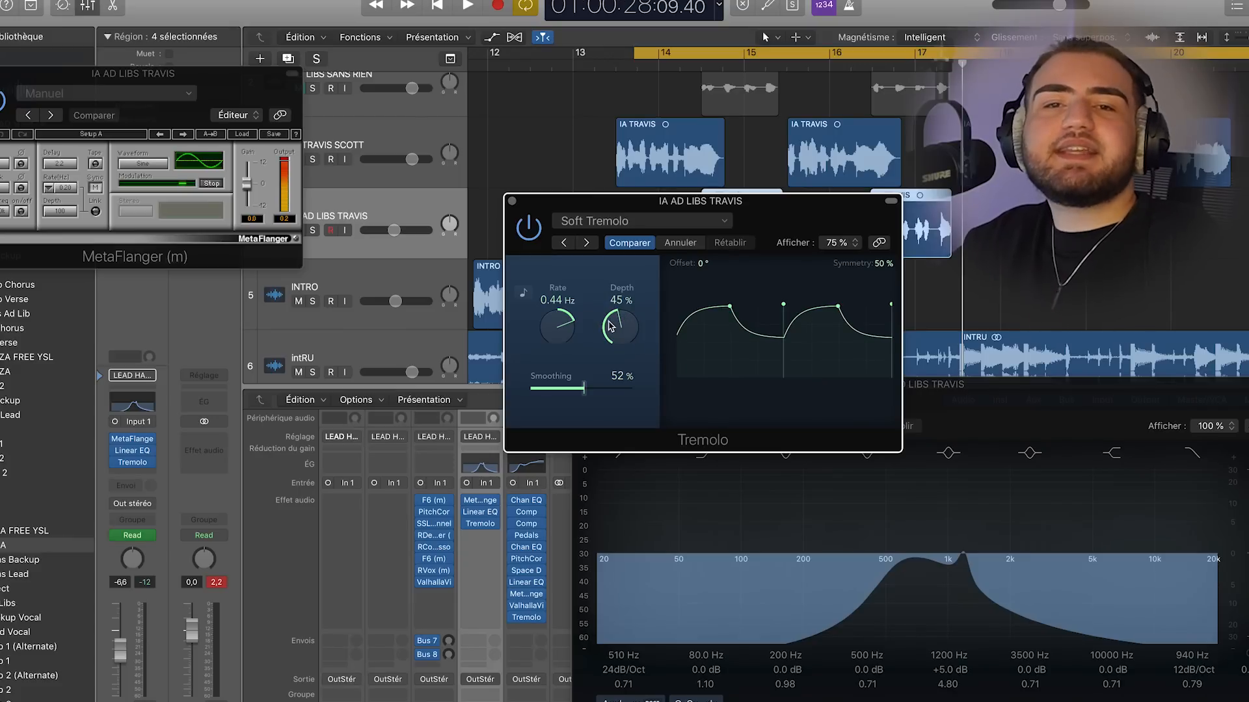
key(space)
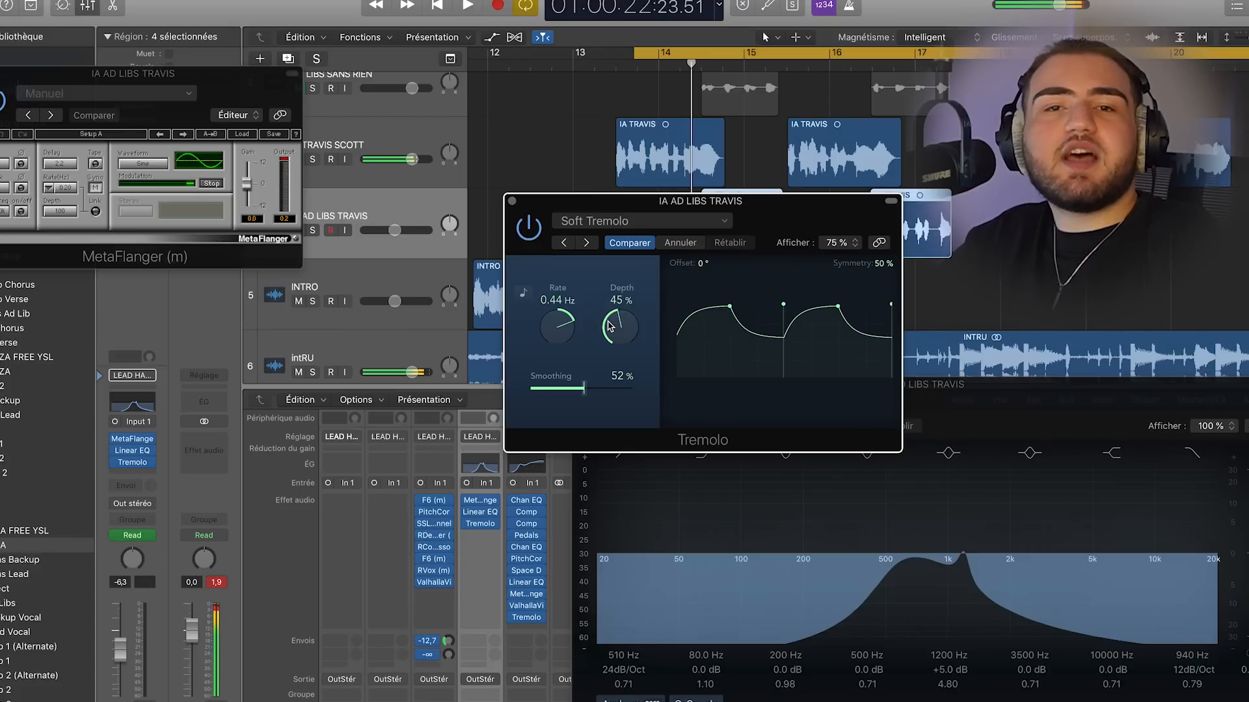
key(space)
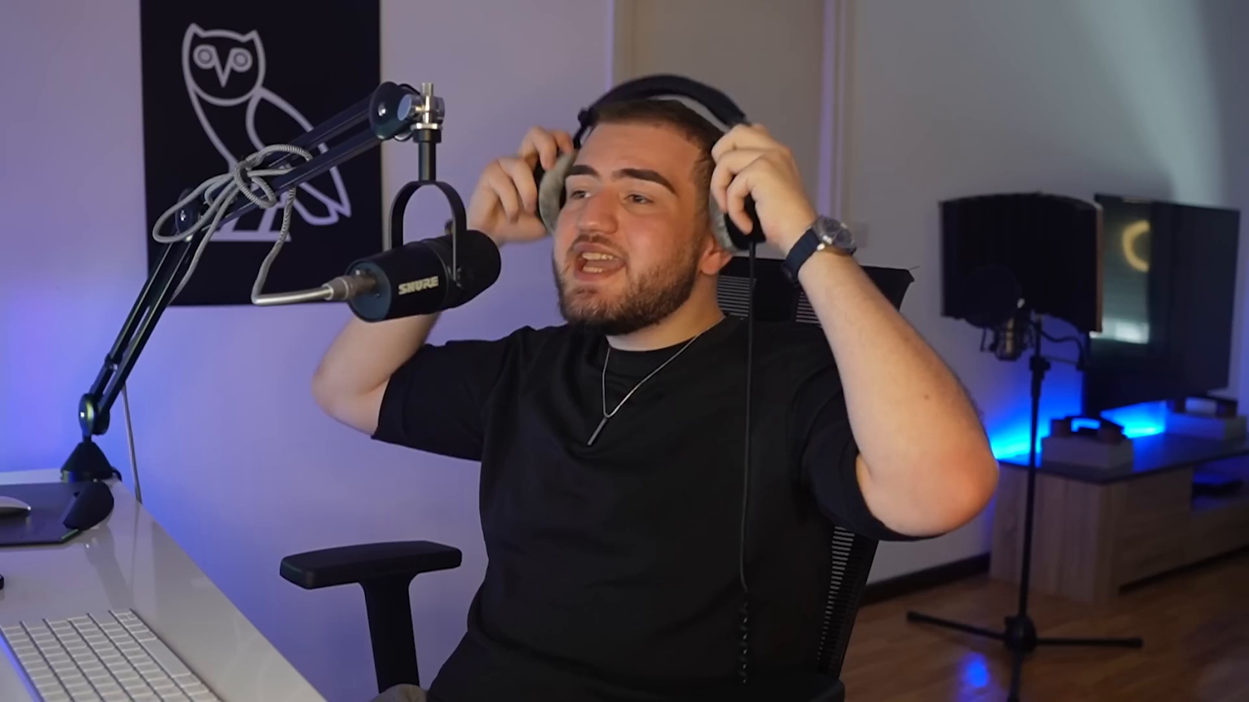